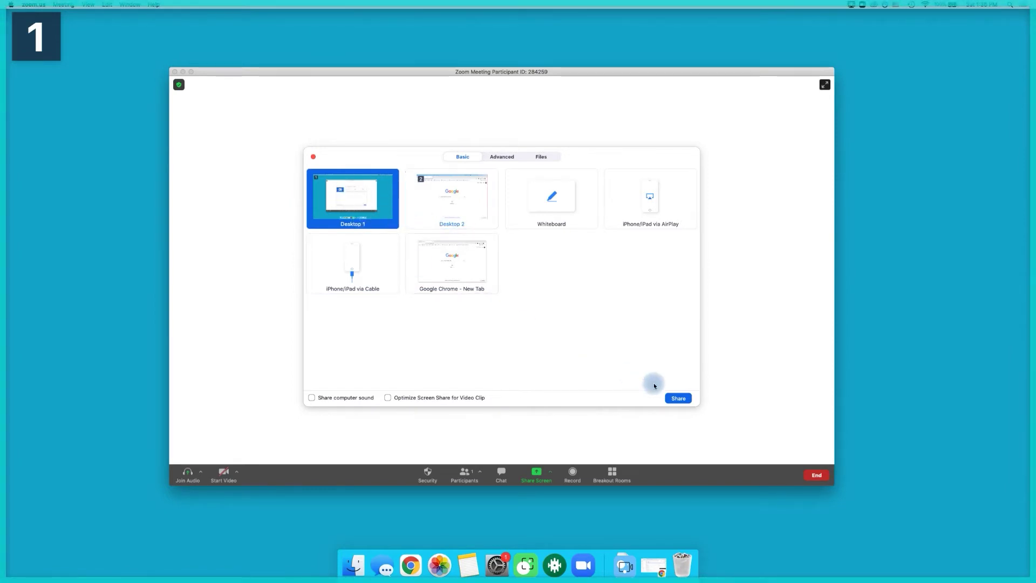
# Share Desktop 1 in the meeting, move the meeting controls slightly upward, and open the annotation tools.
pyautogui.click(678, 398)
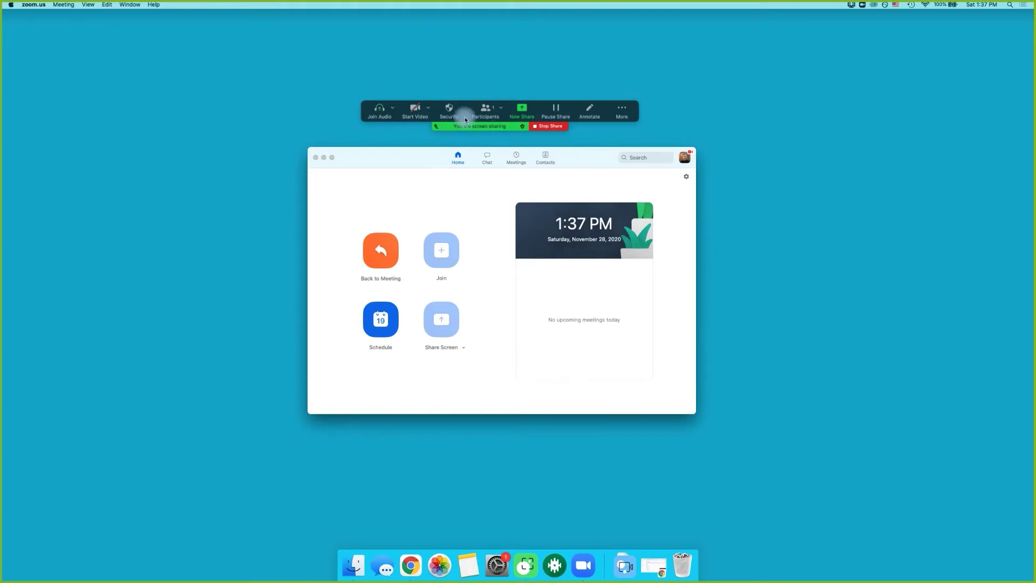
pyautogui.moveTo(467, 106)
pyautogui.mouseDown()
pyautogui.moveTo(455, 47)
pyautogui.moveTo(446, 102)
pyautogui.moveTo(427, 64)
pyautogui.moveTo(442, 89)
pyautogui.moveTo(461, 94)
pyautogui.mouseUp()
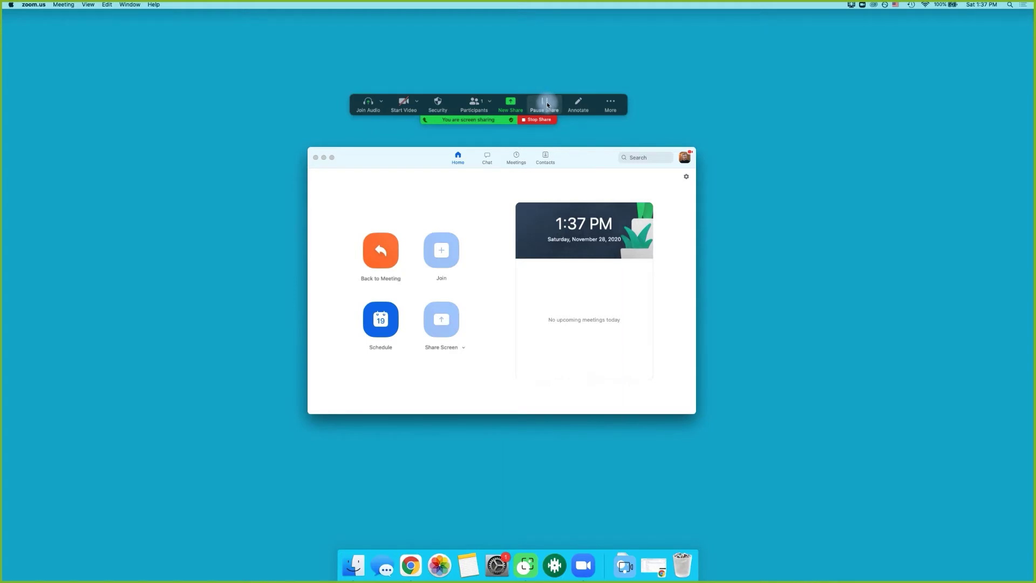
pyautogui.click(575, 107)
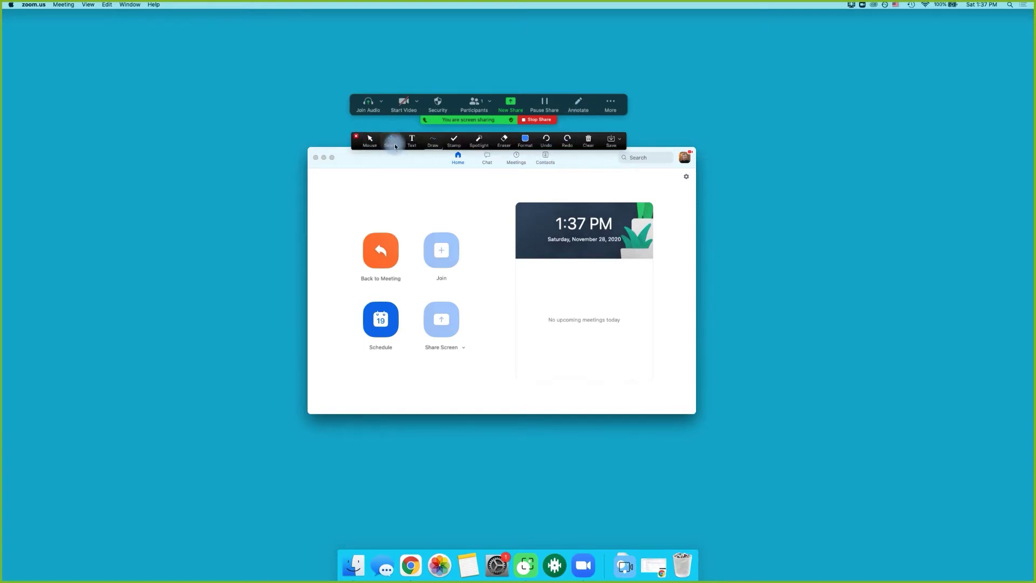
# Add the red text annotation "Test Text" on the desktop beside the Zoom home window.
pyautogui.click(410, 142)
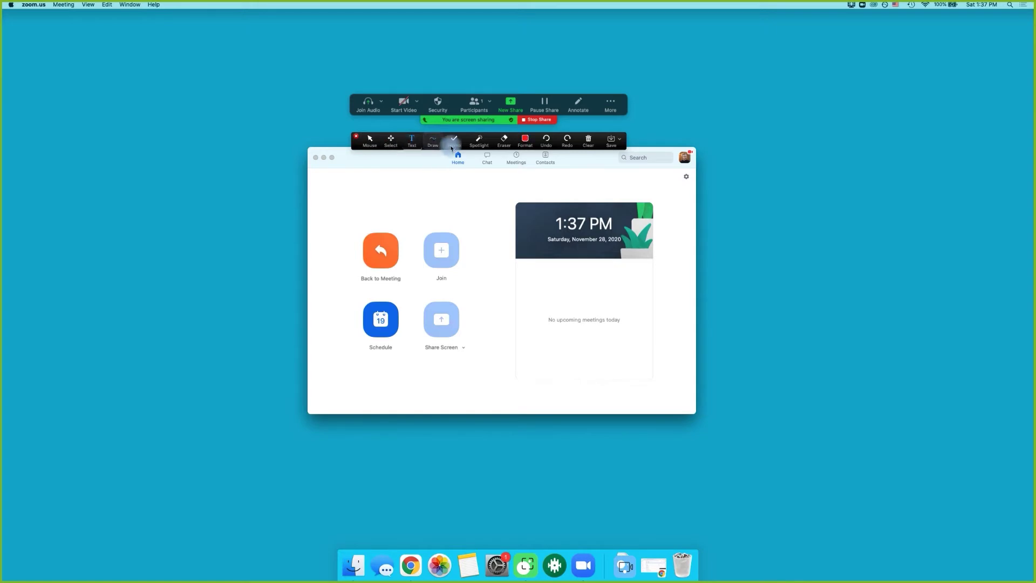
pyautogui.click(526, 143)
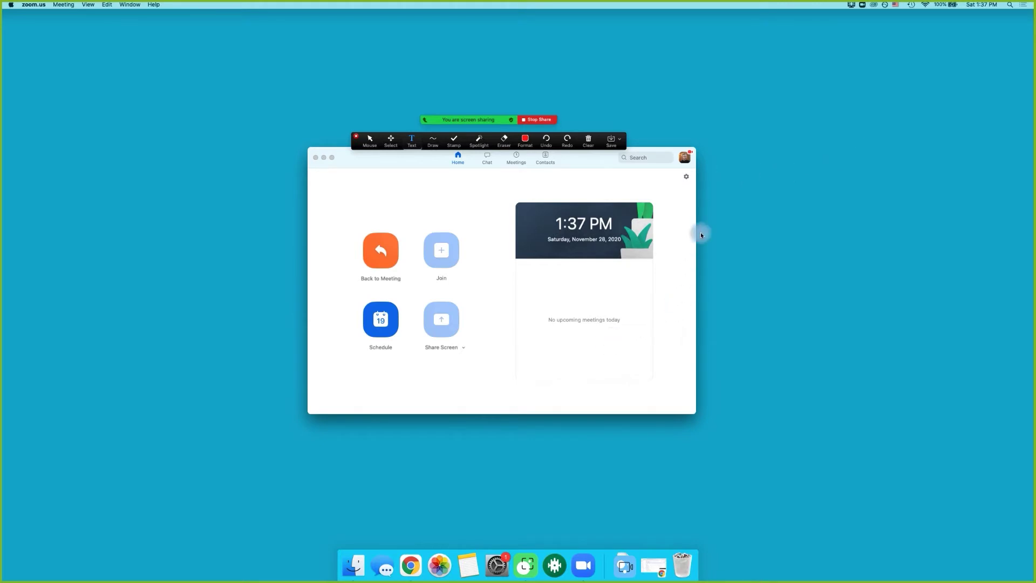
pyautogui.write('Test Text')
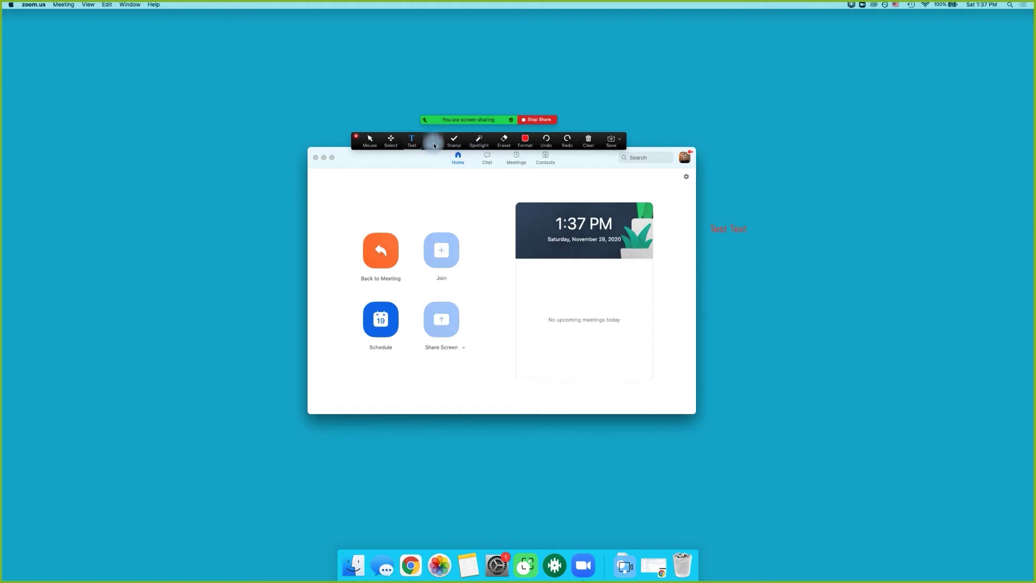
# Draw a yellow arrow from above the Join icon to the edge of the clock banner.
pyautogui.click(432, 141)
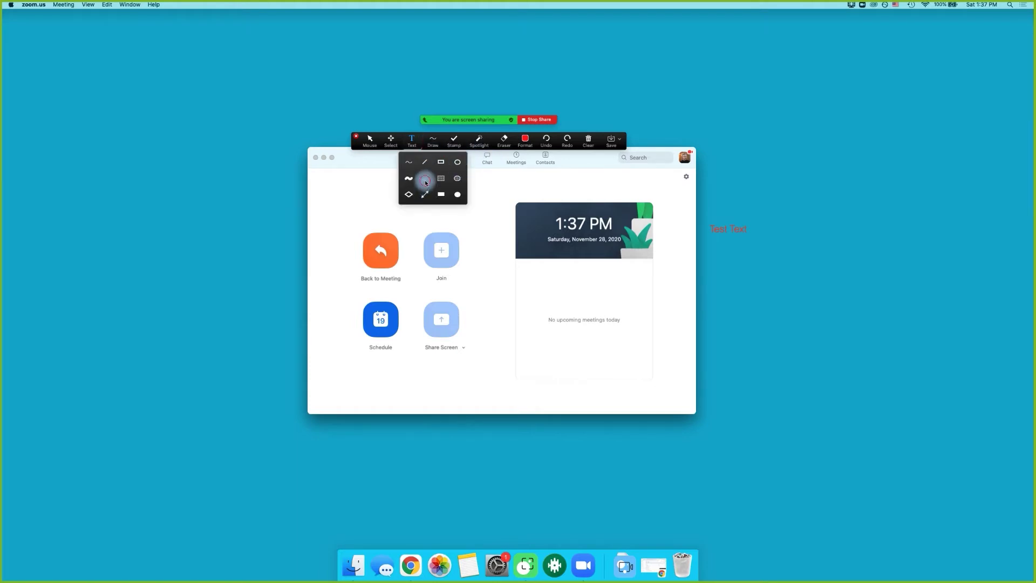
pyautogui.click(425, 179)
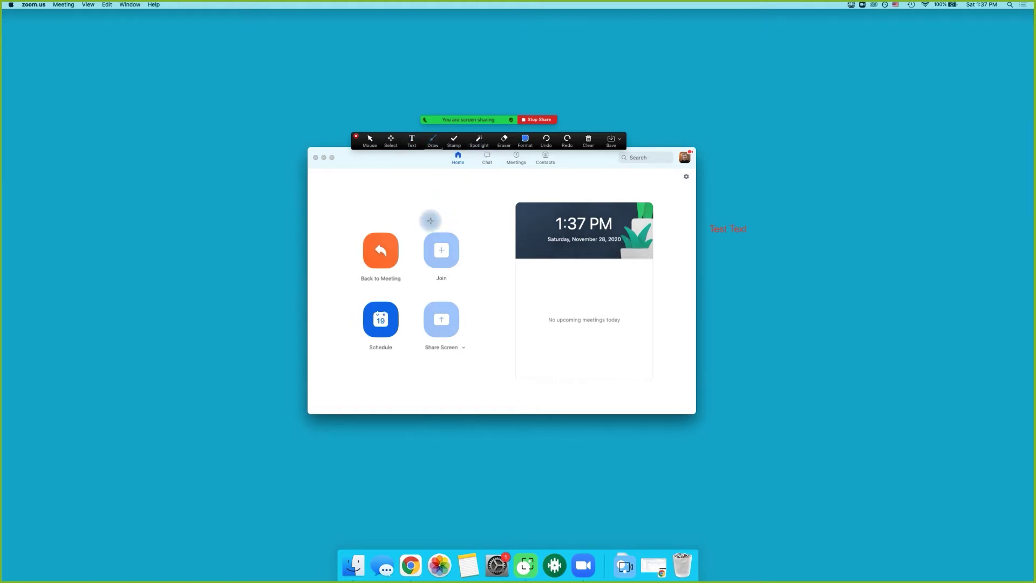
pyautogui.click(521, 143)
pyautogui.click(526, 163)
pyautogui.moveTo(420, 189); pyautogui.dragTo(511, 223)
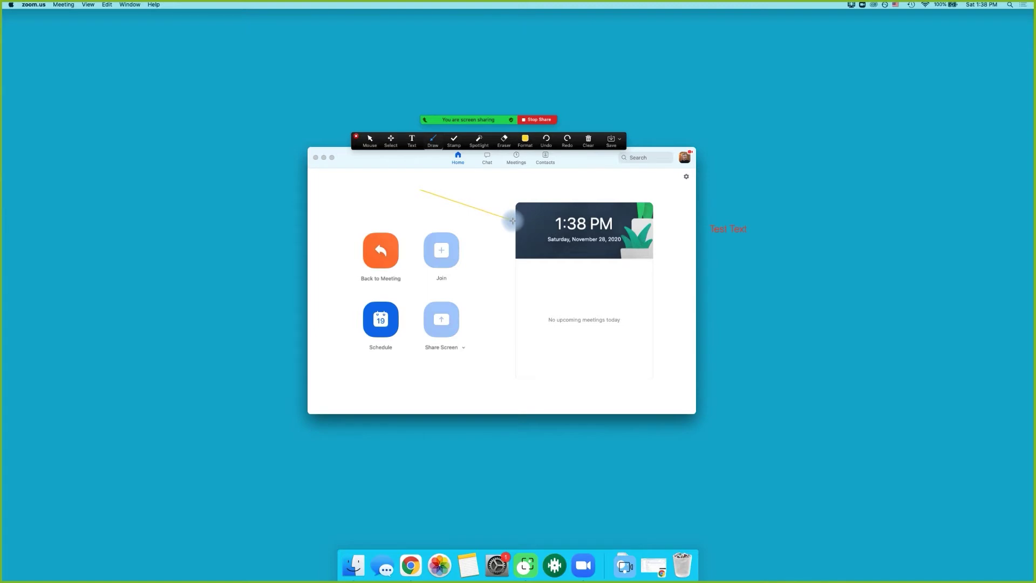
# Place three arrow stamps around the Back to Meeting icon.
pyautogui.click(454, 143)
pyautogui.click(453, 168)
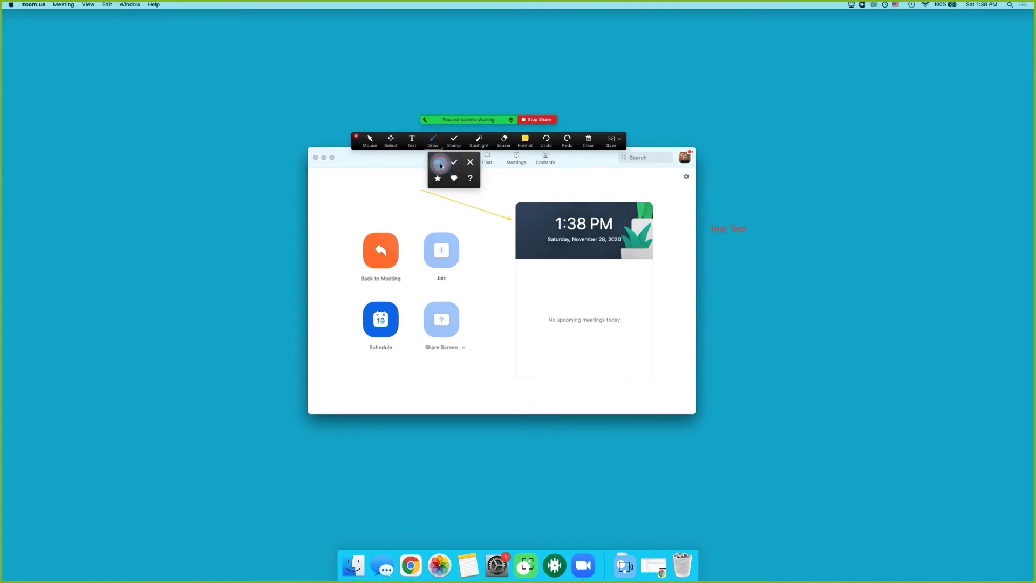
pyautogui.click(440, 164)
pyautogui.click(361, 197)
pyautogui.click(340, 236)
pyautogui.click(416, 251)
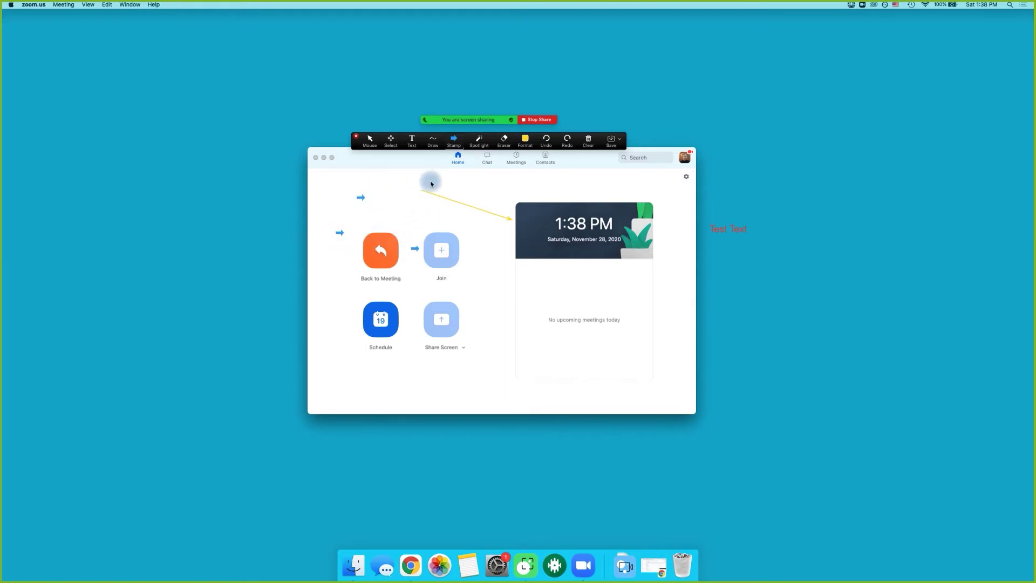
# Switch to the Spotlight tool and point it at the clock banner.
pyautogui.click(455, 142)
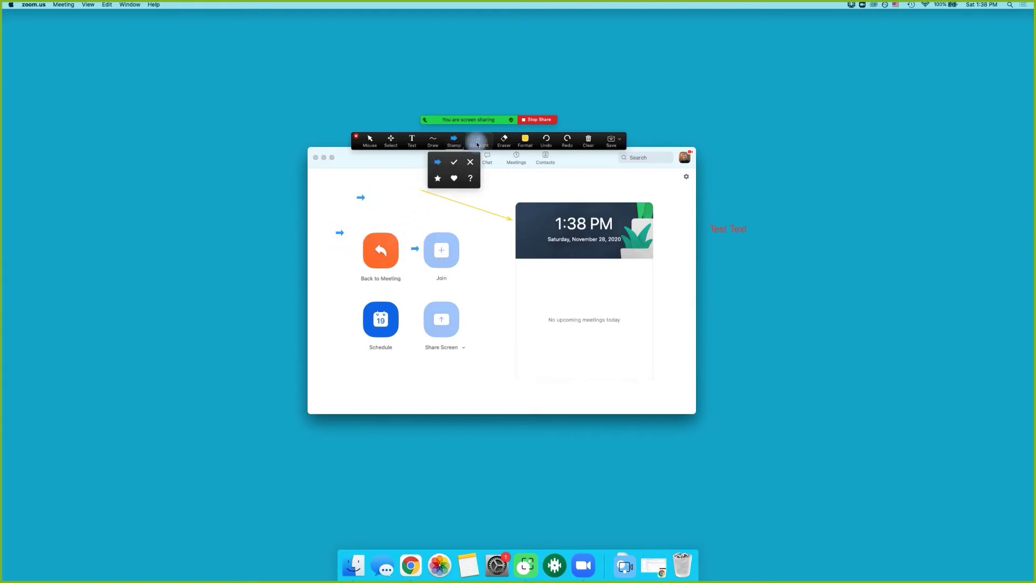
pyautogui.click(478, 141)
pyautogui.click(470, 166)
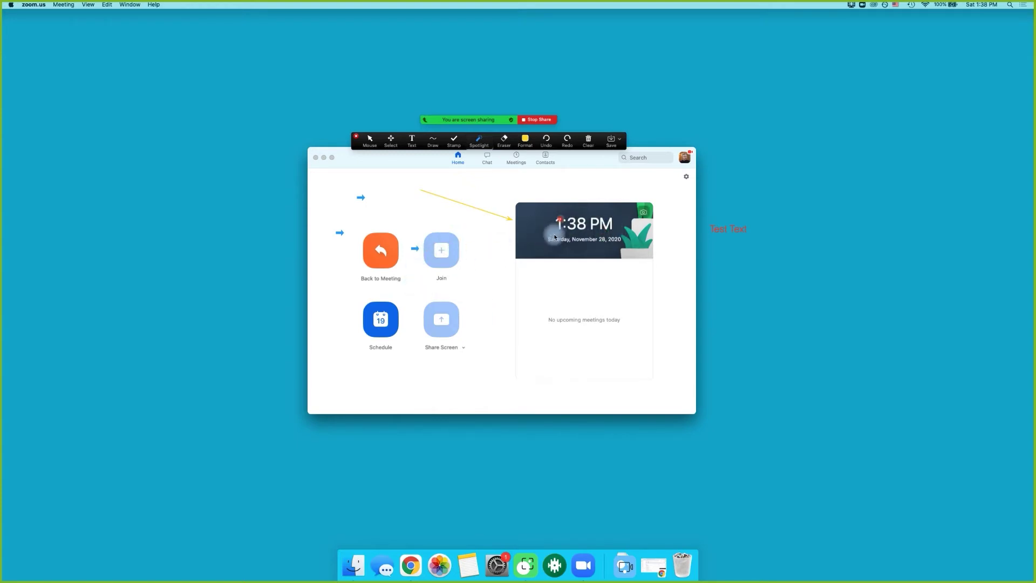
# Erase the "Test Text" annotation, the yellow arrow and the arrow stamps with the Eraser.
pyautogui.click(500, 141)
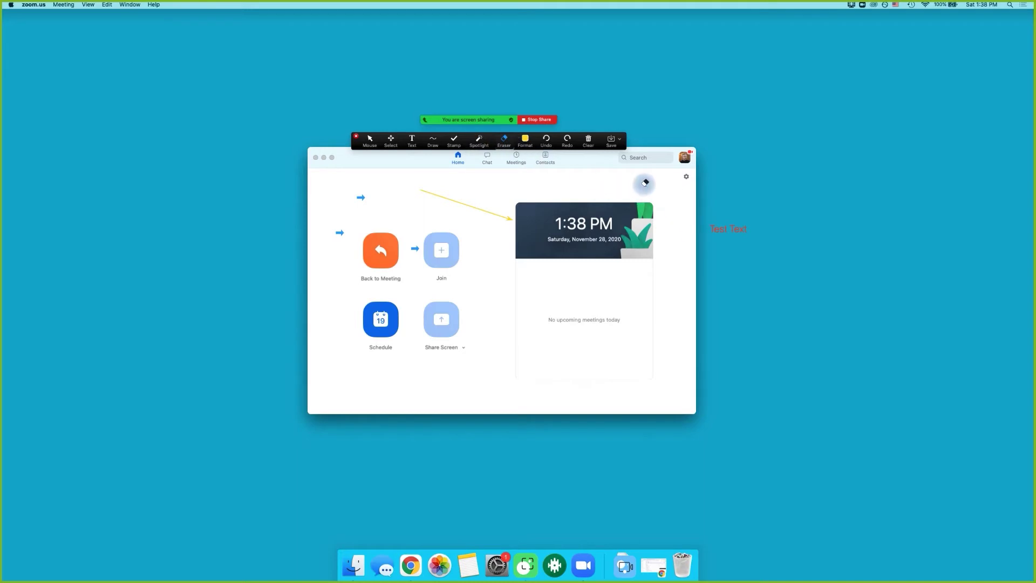
pyautogui.click(736, 228)
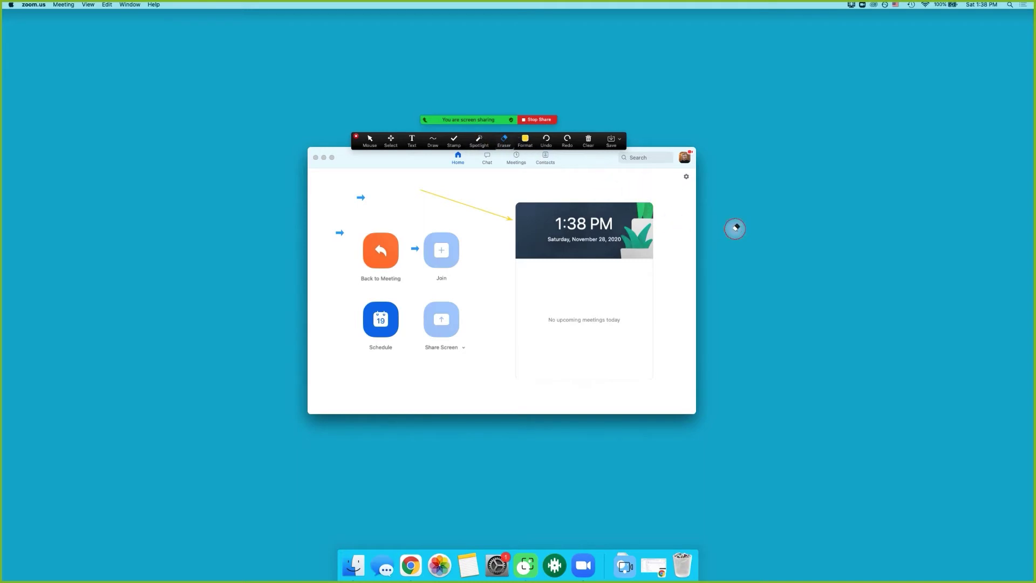
pyautogui.click(475, 204)
pyautogui.click(359, 195)
pyautogui.click(340, 232)
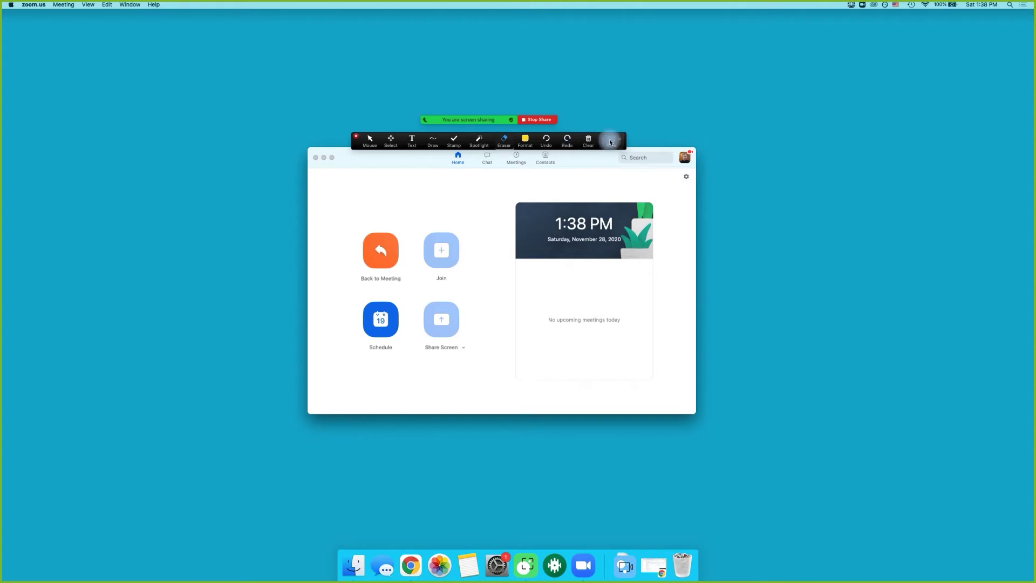
# Scatter heart stamps across the Zoom home window around the Back to Meeting, Join, Schedule and Share Screen icons.
pyautogui.click(438, 143)
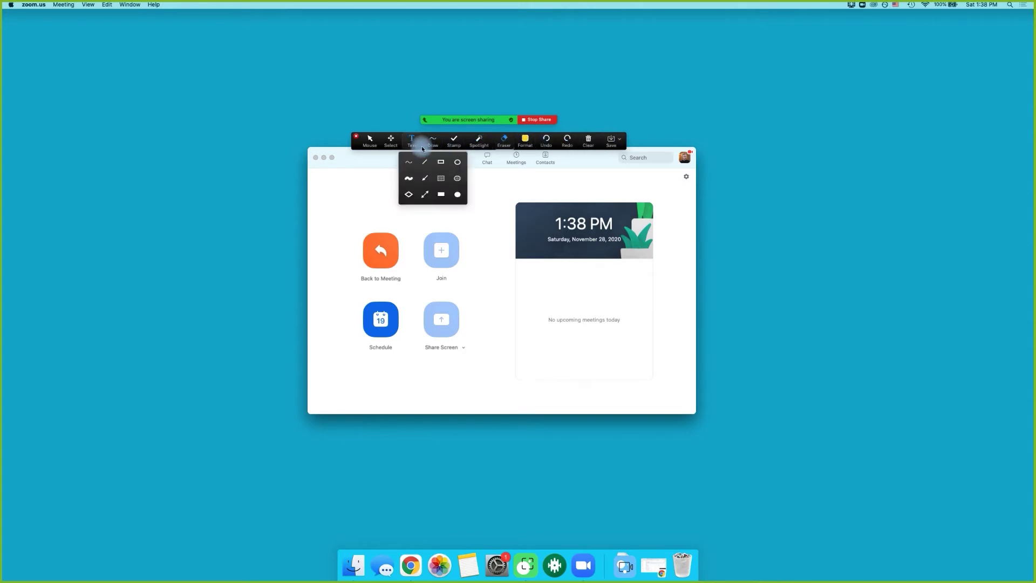
pyautogui.click(453, 147)
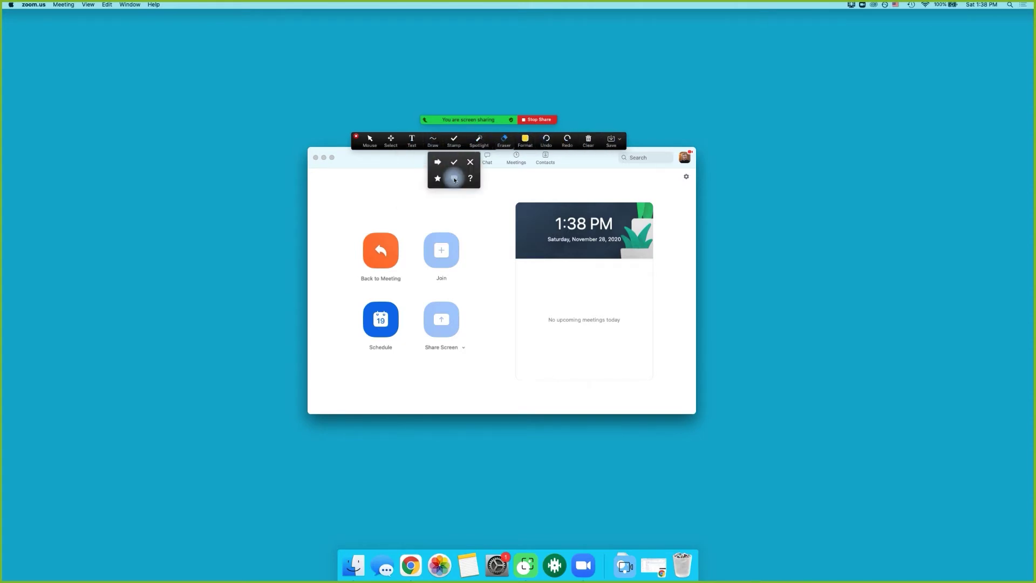
pyautogui.click(453, 178)
pyautogui.click(455, 204)
pyautogui.click(474, 245)
pyautogui.click(480, 277)
pyautogui.click(426, 284)
pyautogui.click(326, 251)
pyautogui.click(380, 198)
pyautogui.click(396, 205)
pyautogui.click(400, 276)
pyautogui.click(346, 297)
pyautogui.click(471, 310)
pyautogui.click(502, 231)
pyautogui.click(502, 198)
pyautogui.click(433, 196)
pyautogui.click(425, 225)
pyautogui.click(368, 221)
pyautogui.click(355, 185)
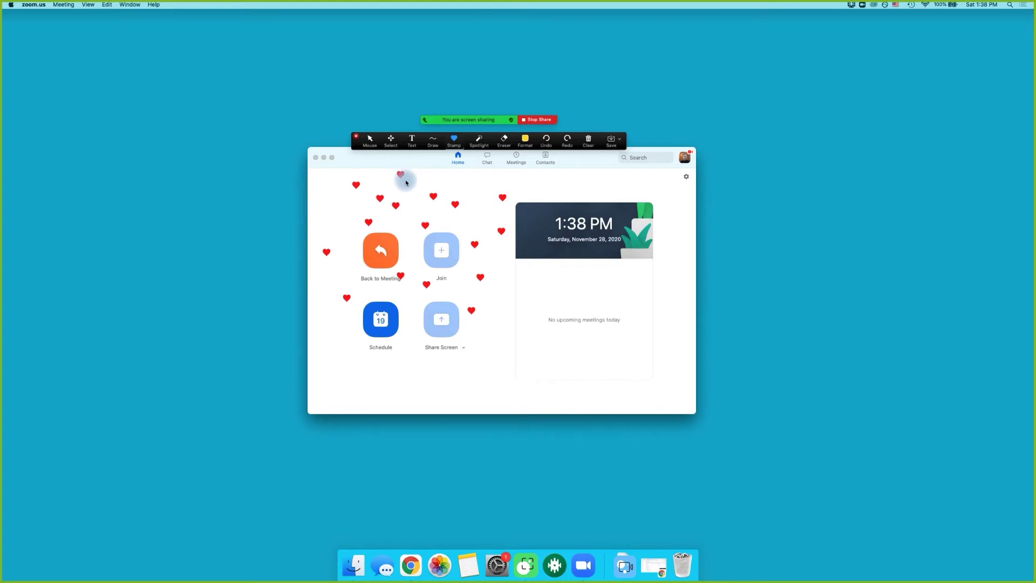
# Clear all drawings from the shared desktop and use the Eraser on the area above the Join icon.
pyautogui.click(588, 143)
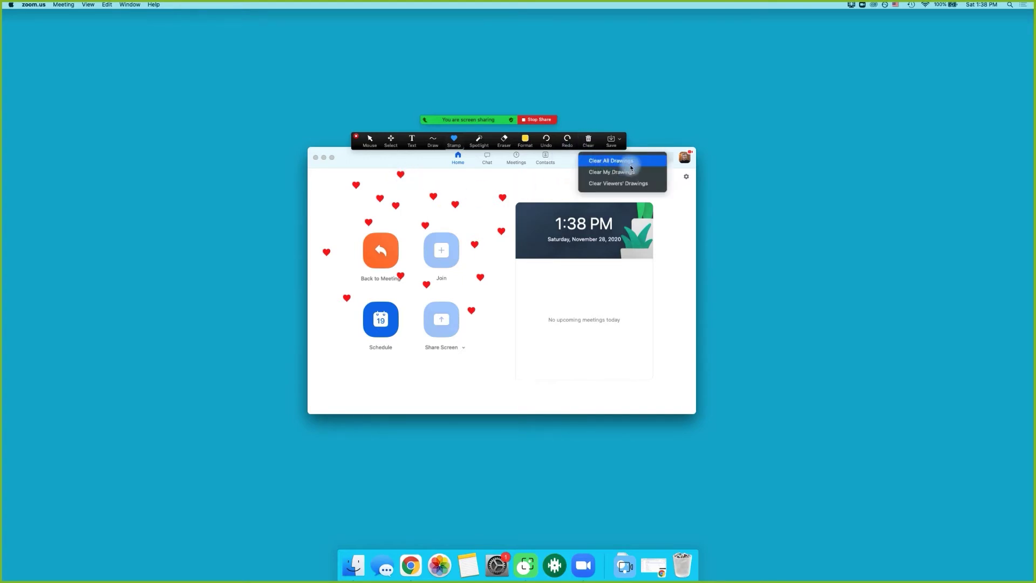
pyautogui.click(601, 162)
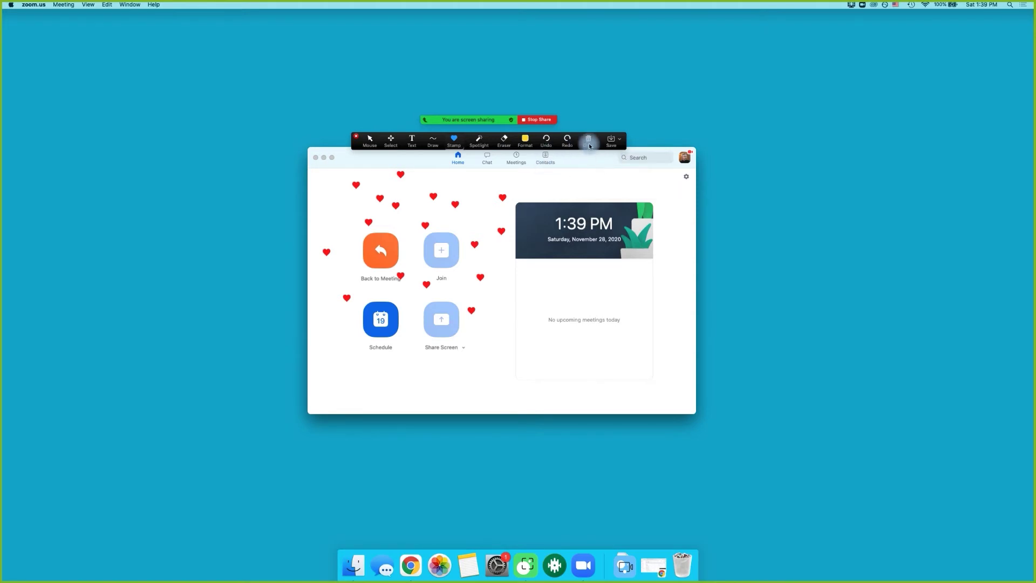
pyautogui.click(589, 143)
pyautogui.click(588, 143)
pyautogui.click(588, 143)
pyautogui.click(432, 191)
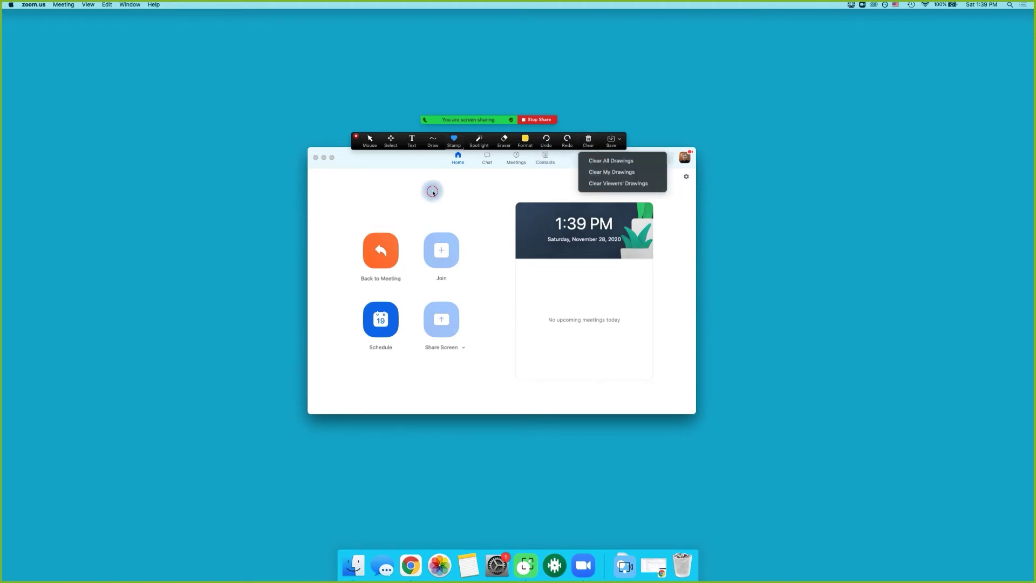
pyautogui.click(504, 141)
pyautogui.click(432, 188)
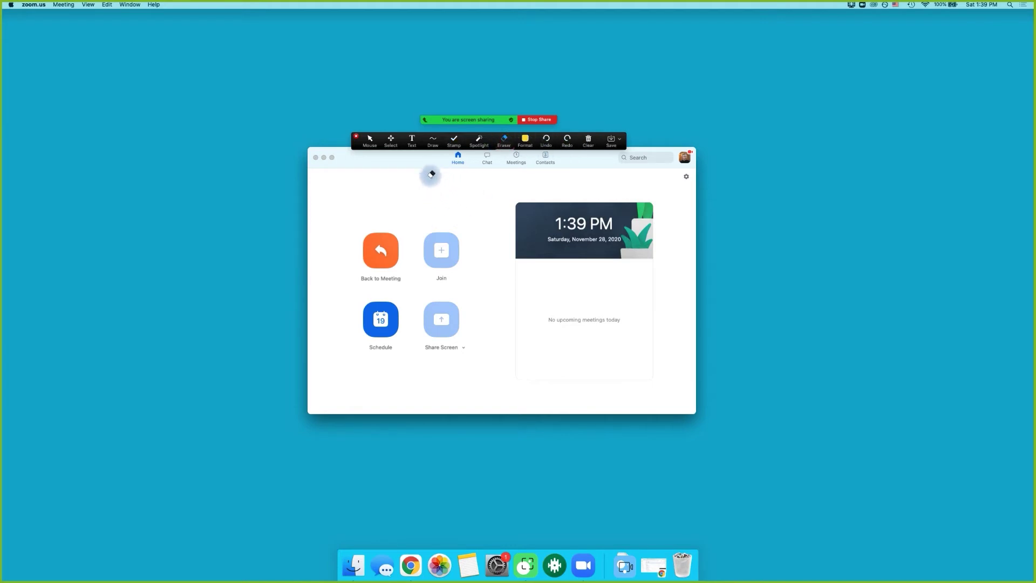
# Save the annotated screen as PNG and stop sharing the desktop.
pyautogui.click(620, 144)
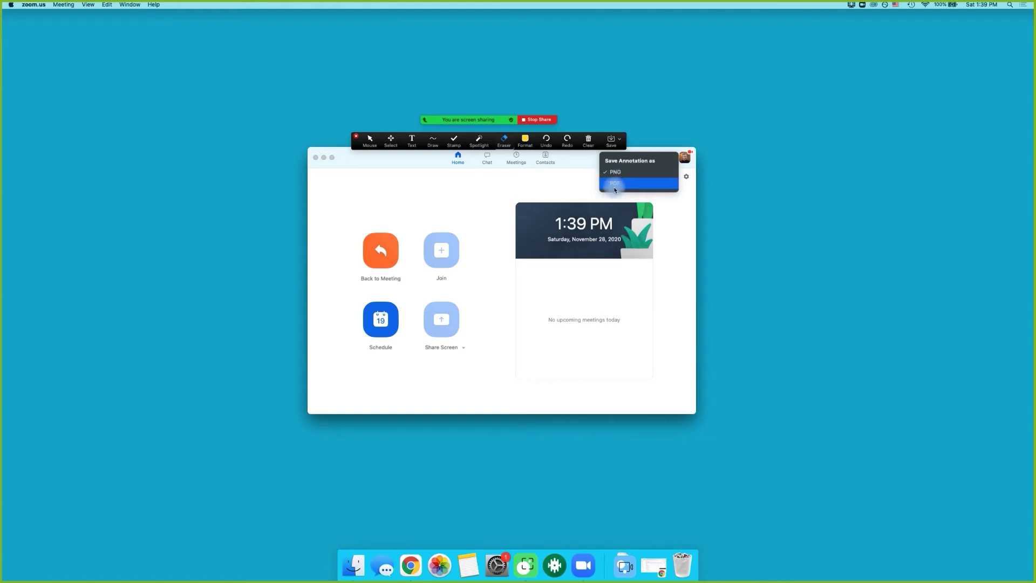
pyautogui.click(612, 141)
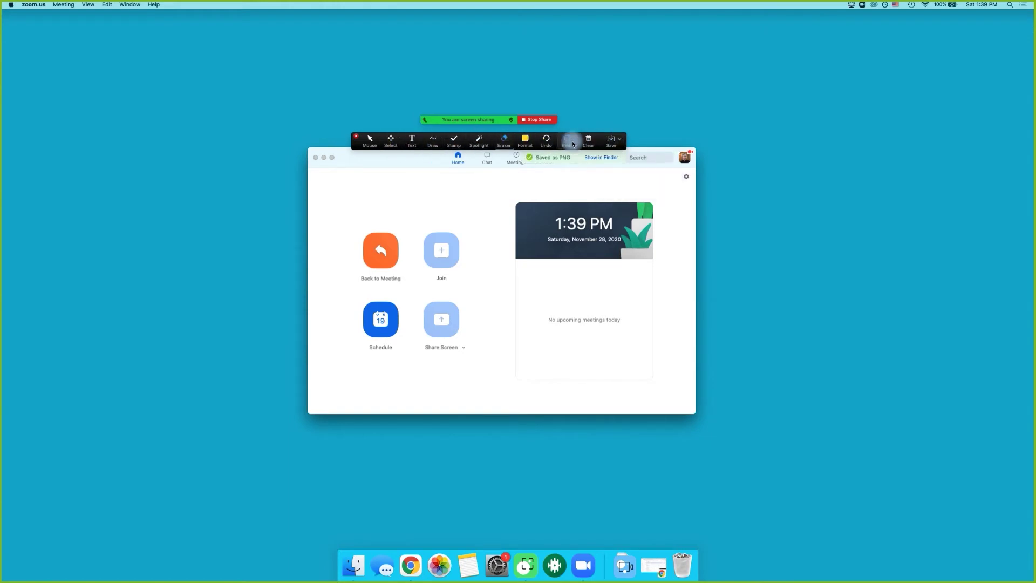
pyautogui.click(537, 122)
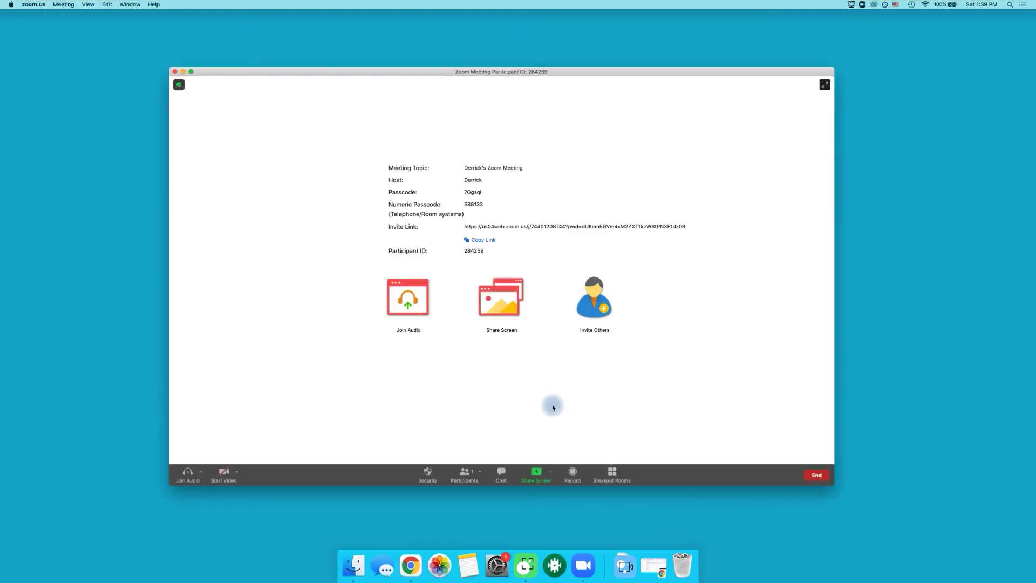
# Share a whiteboard in the meeting and add the text "Test" above the freehand wavy lines.
pyautogui.click(532, 476)
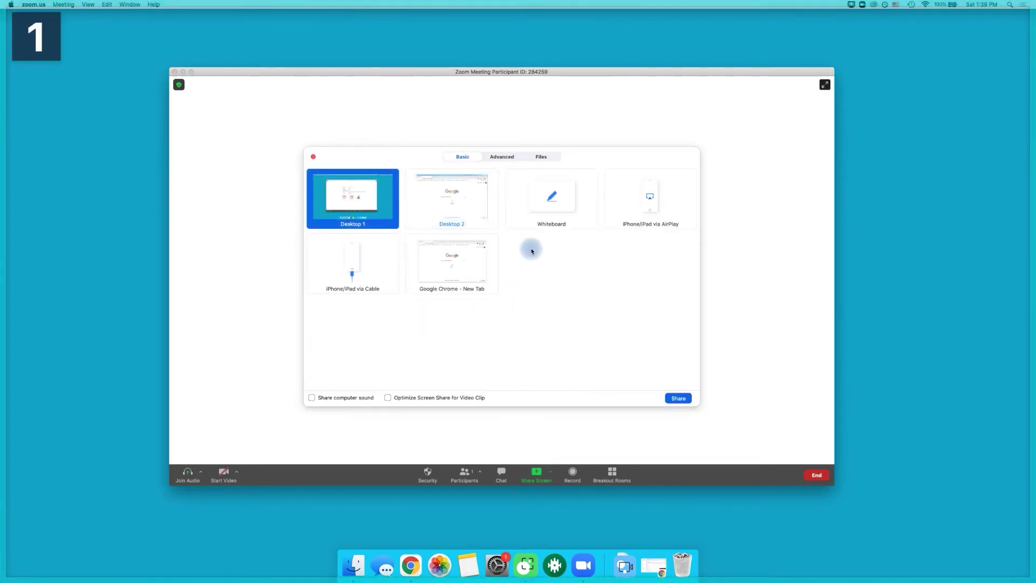
pyautogui.click(526, 214)
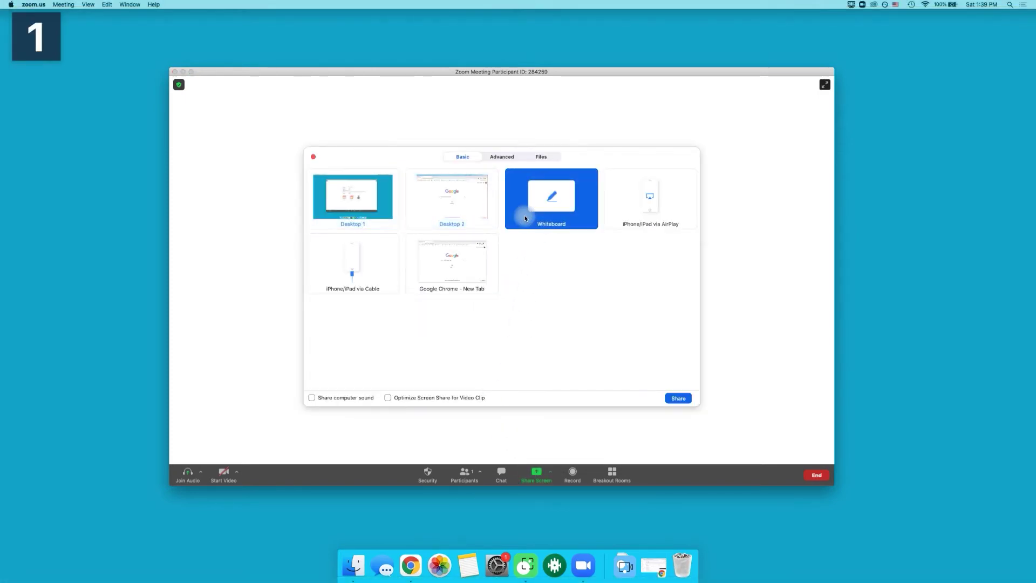
pyautogui.click(681, 397)
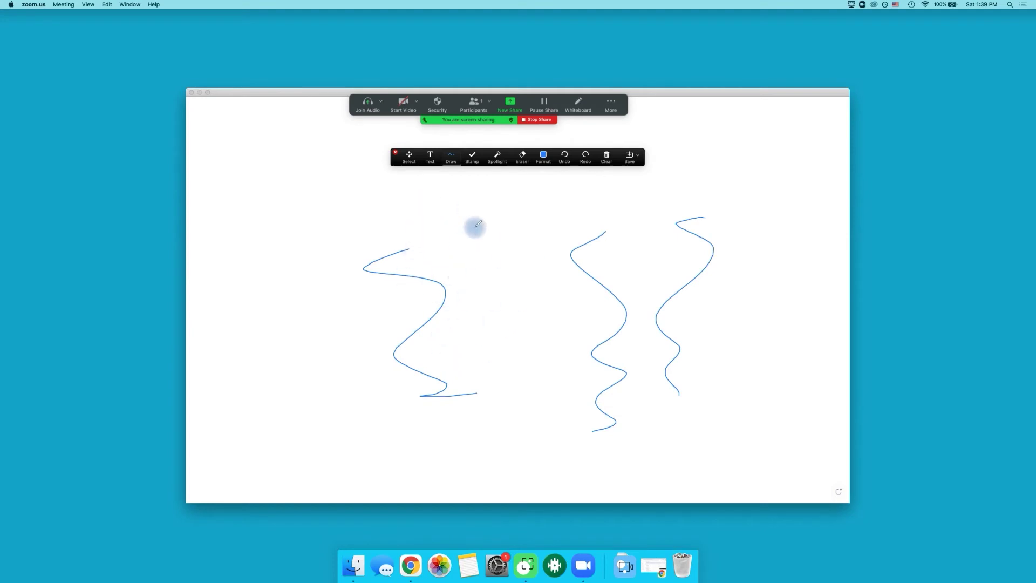
pyautogui.click(430, 156)
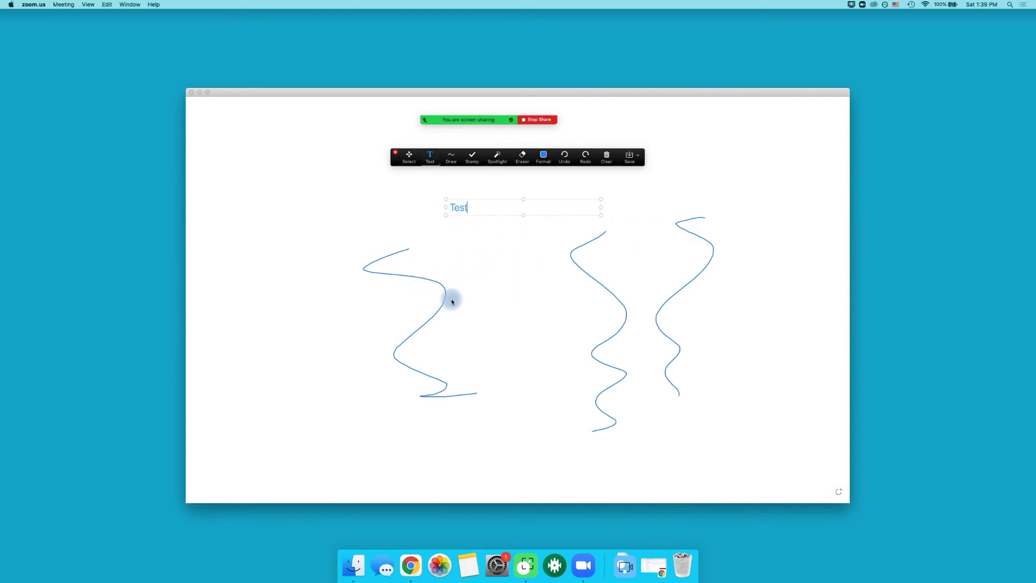
# Clear all drawings from the whiteboard and stop sharing it.
pyautogui.click(606, 157)
pyautogui.click(605, 173)
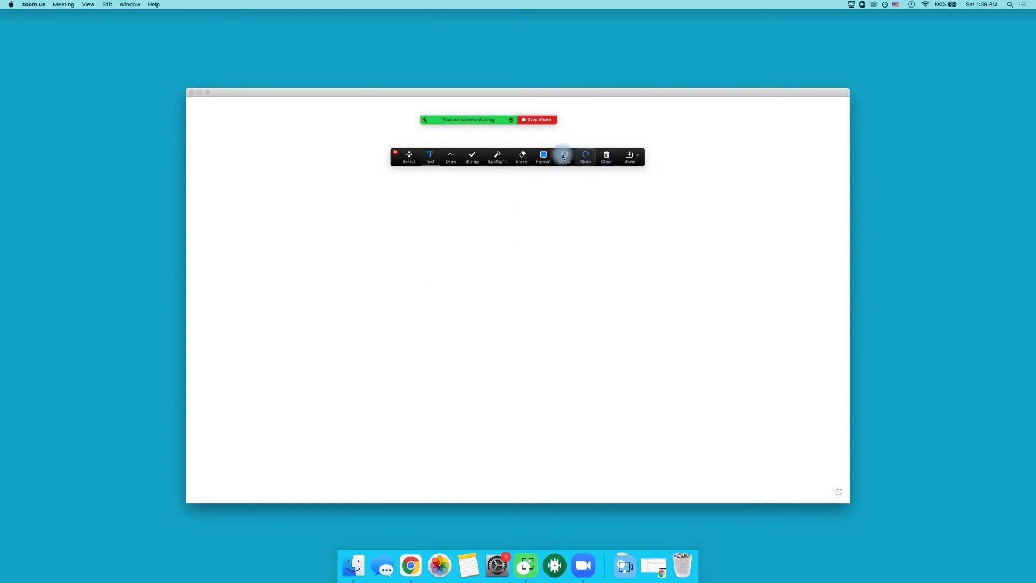
pyautogui.click(538, 121)
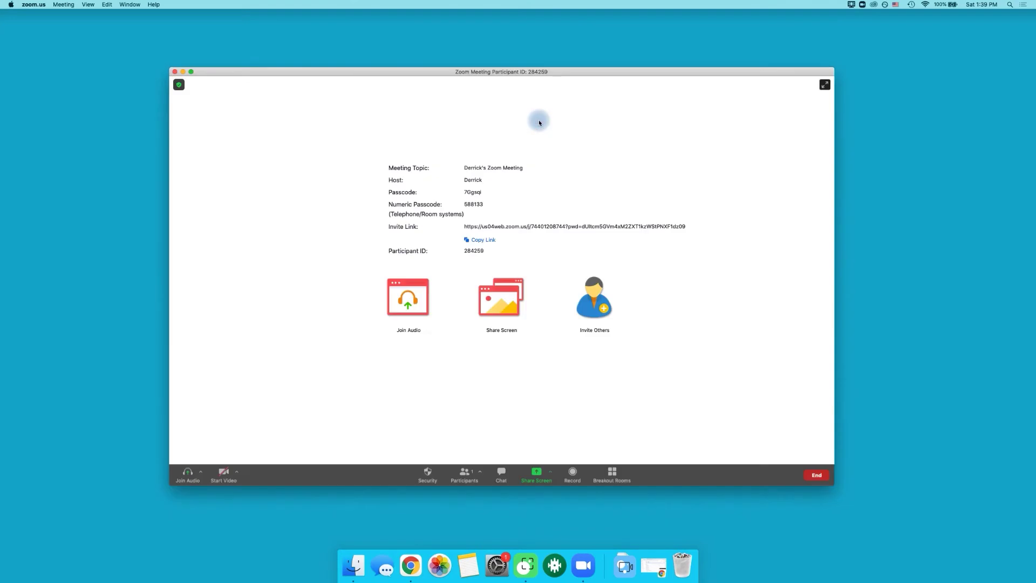
# Start a new screen share using the iPhone/iPad via AirPlay source.
pyautogui.click(536, 474)
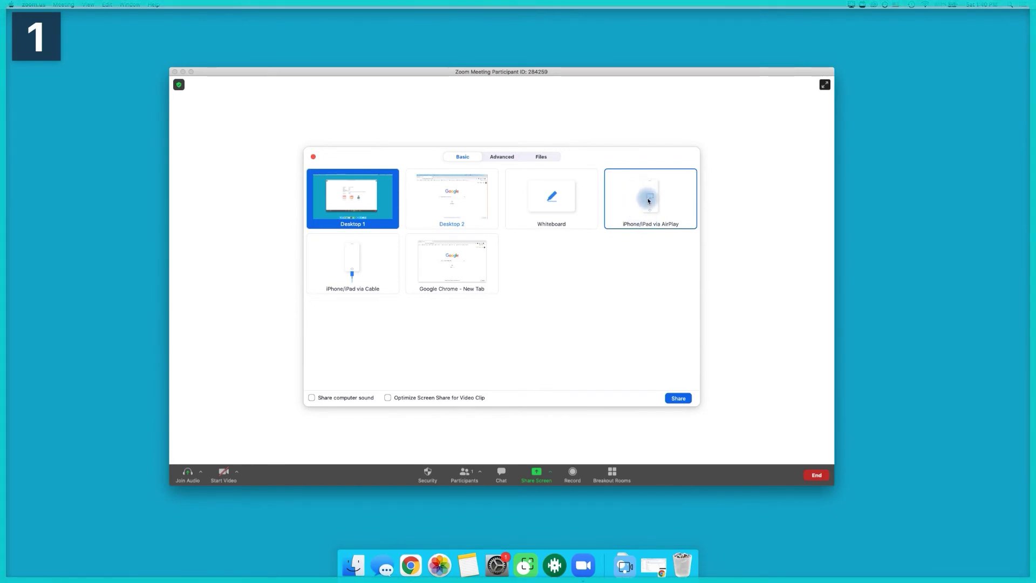
pyautogui.click(635, 211)
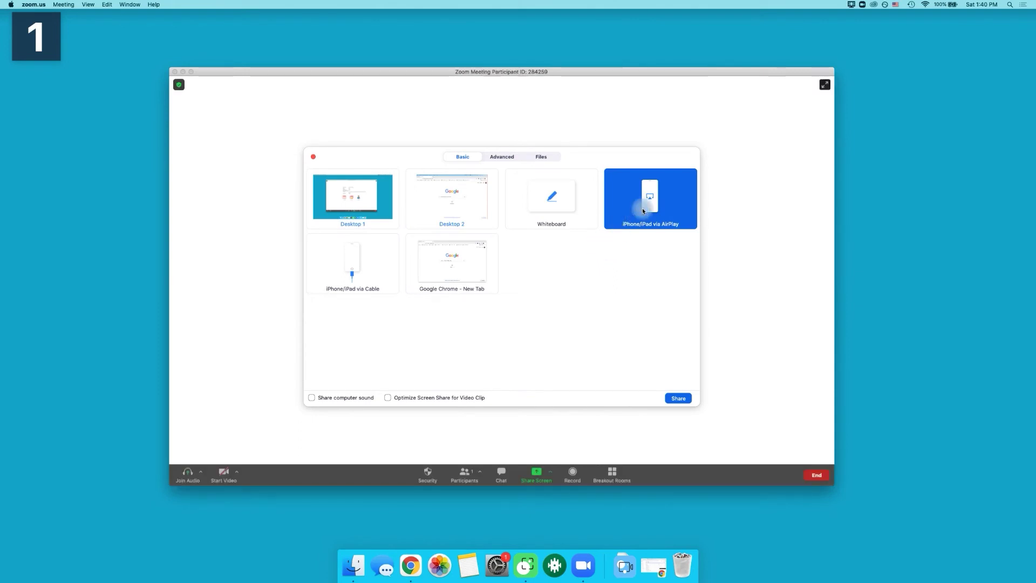
pyautogui.click(673, 399)
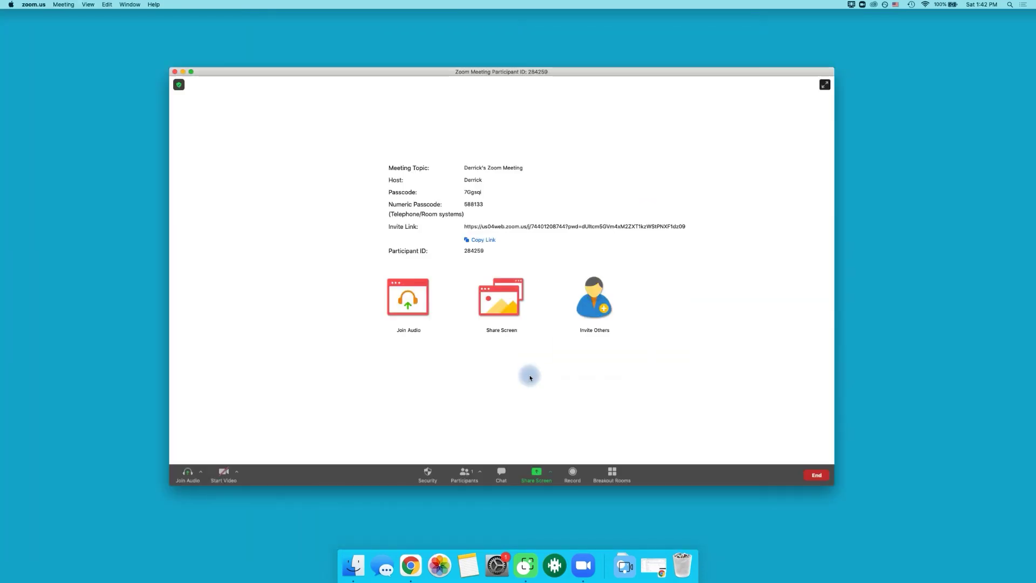
# Open the screen share source selection and look at the iPhone/iPad via Cable and Google Chrome - New Tab sources, selecting each.
pyautogui.click(537, 475)
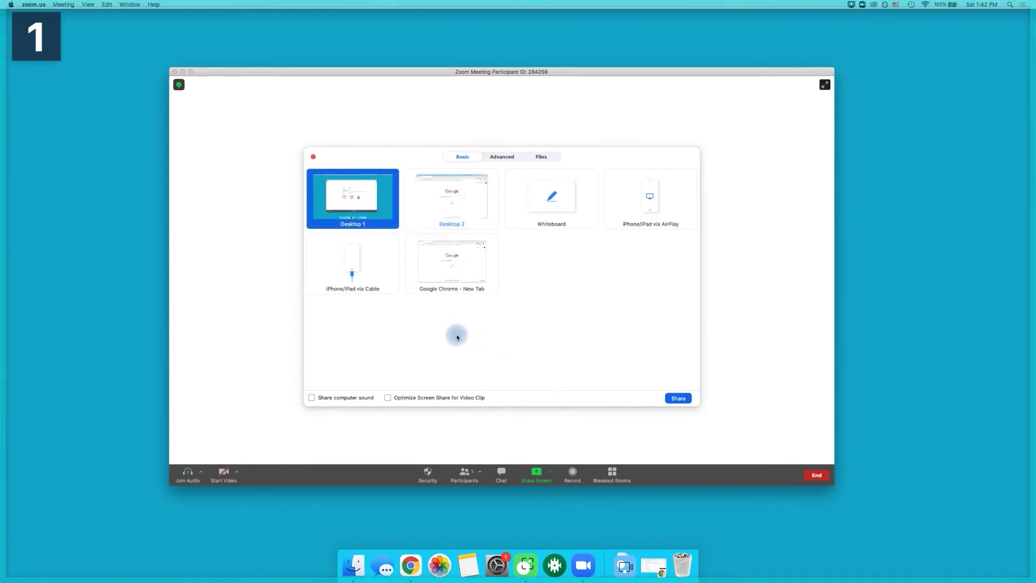
pyautogui.click(331, 270)
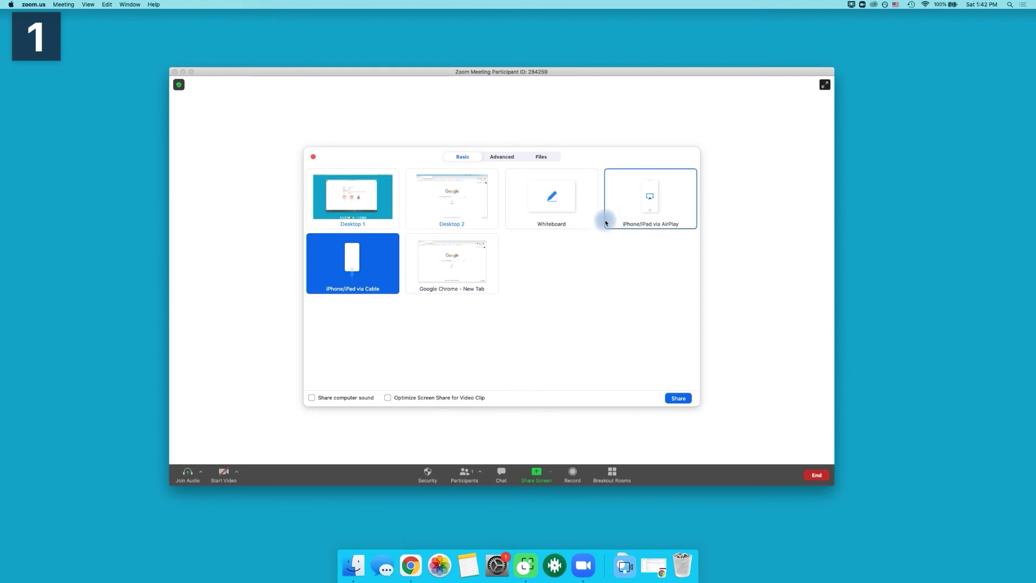
pyautogui.click(441, 266)
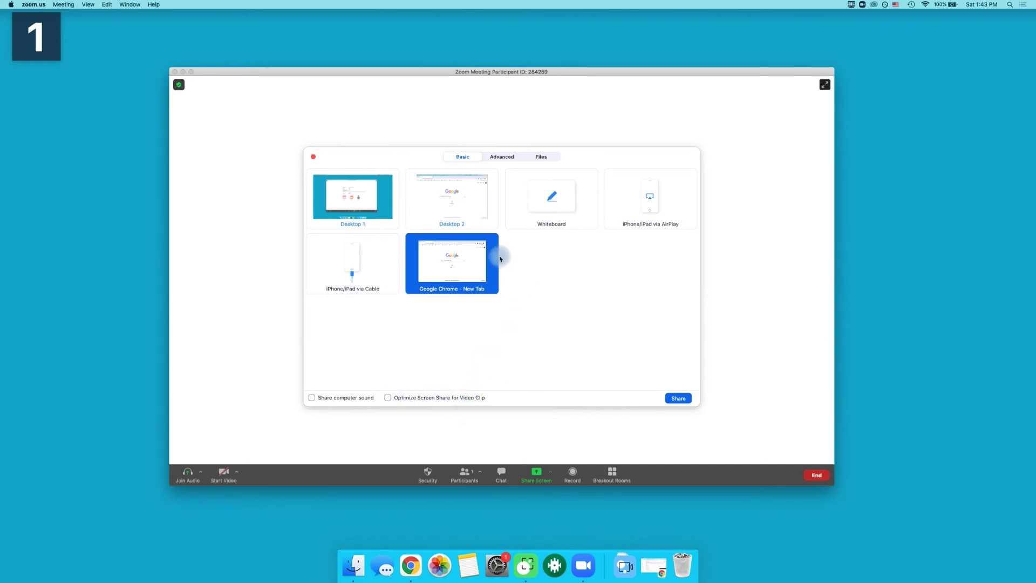
# Look through the advanced sharing sources, selecting Portion of Screen, and close the source selection without sharing.
pyautogui.click(503, 157)
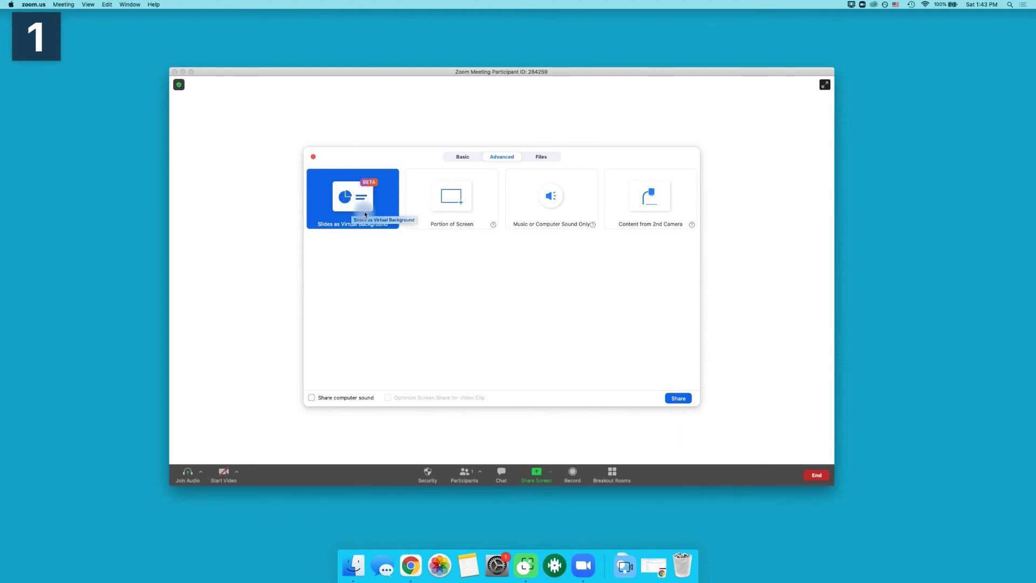
pyautogui.click(438, 194)
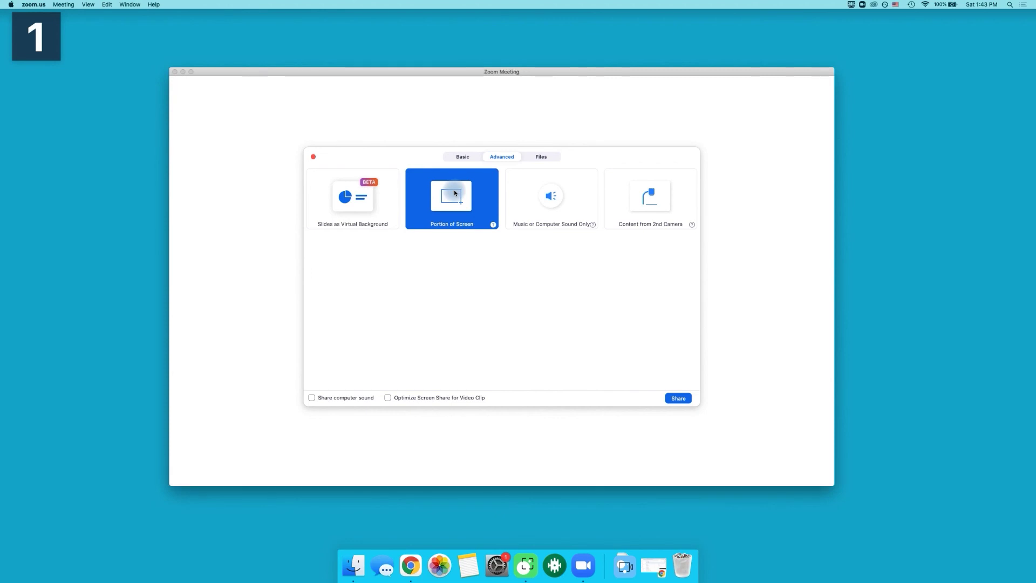
pyautogui.moveTo(454, 194)
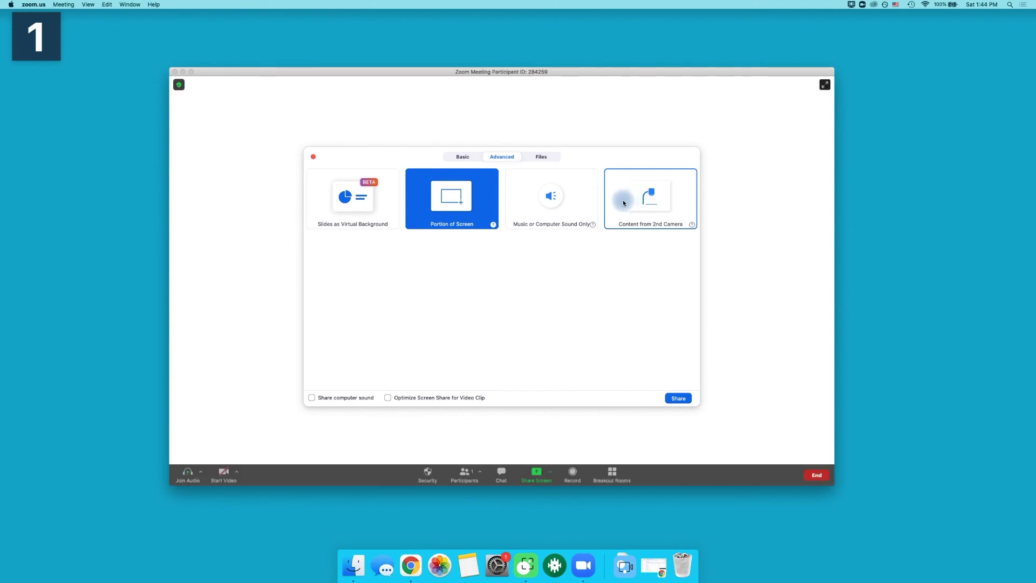
pyautogui.click(314, 156)
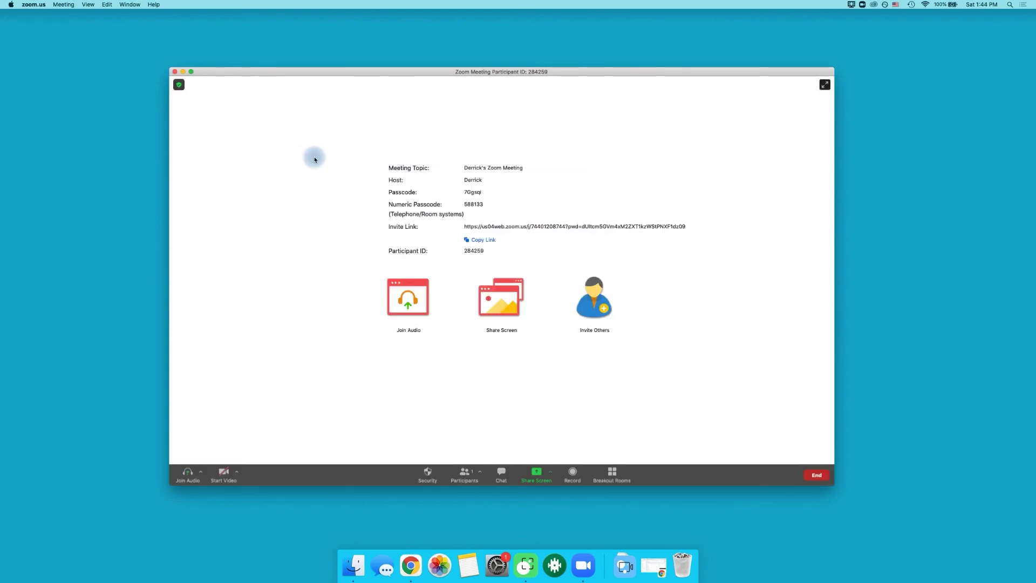